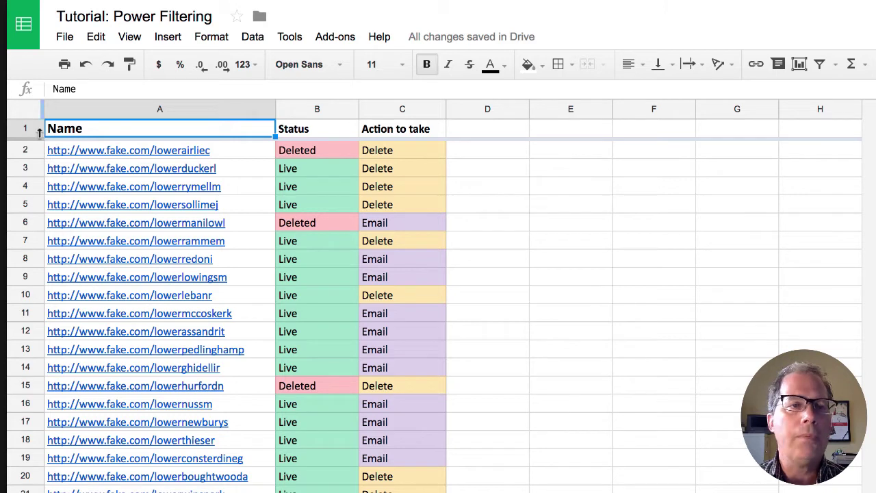
Turn on a filter for the whole sheet and show only Delete rows in the Action to take column.
click(29, 114)
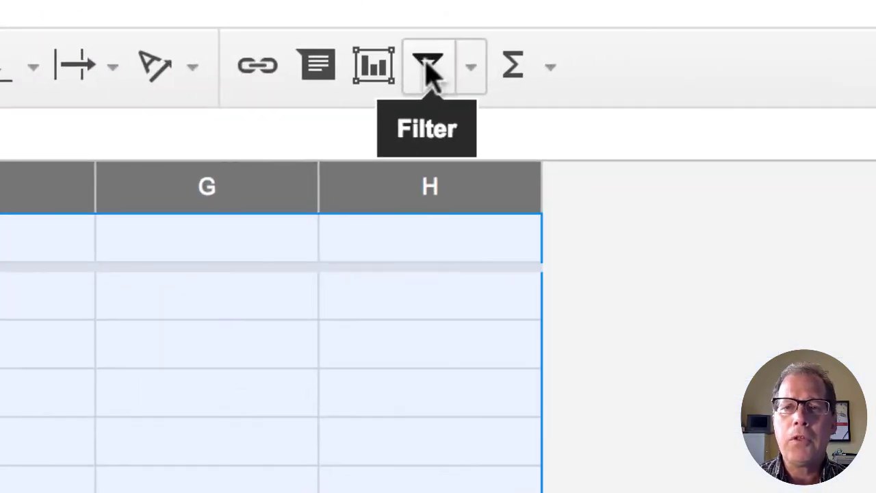
click(430, 71)
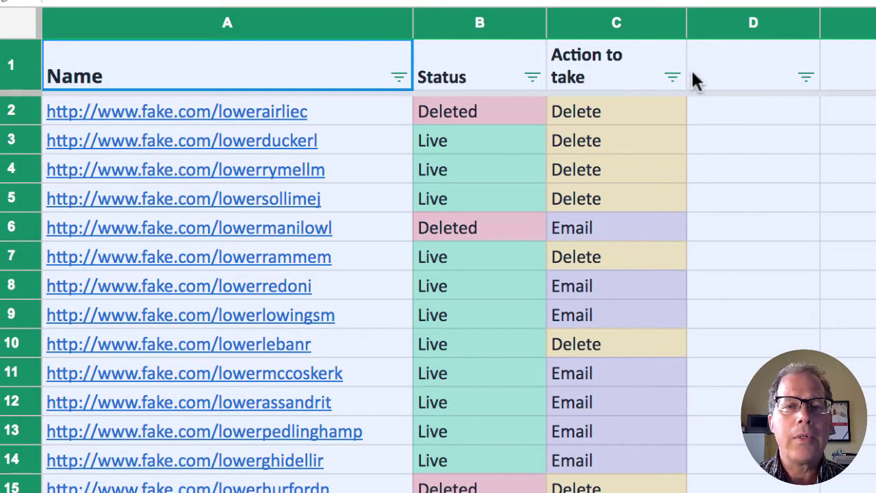
click(672, 76)
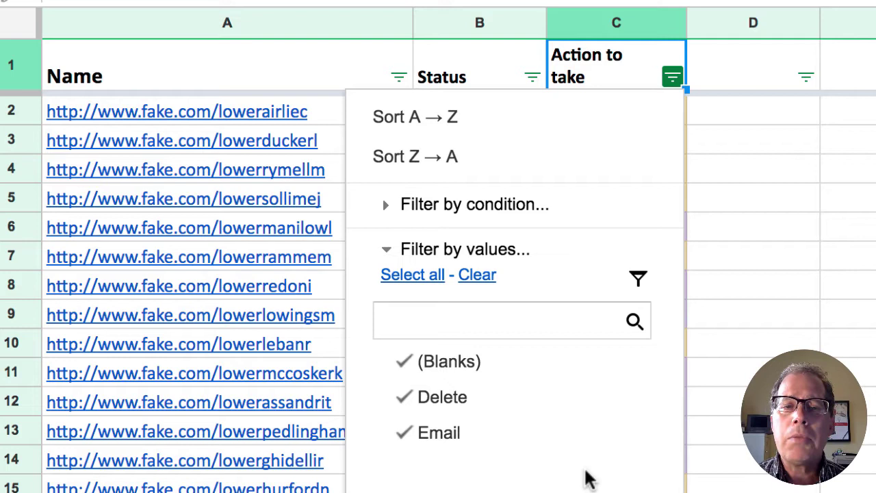
click(480, 281)
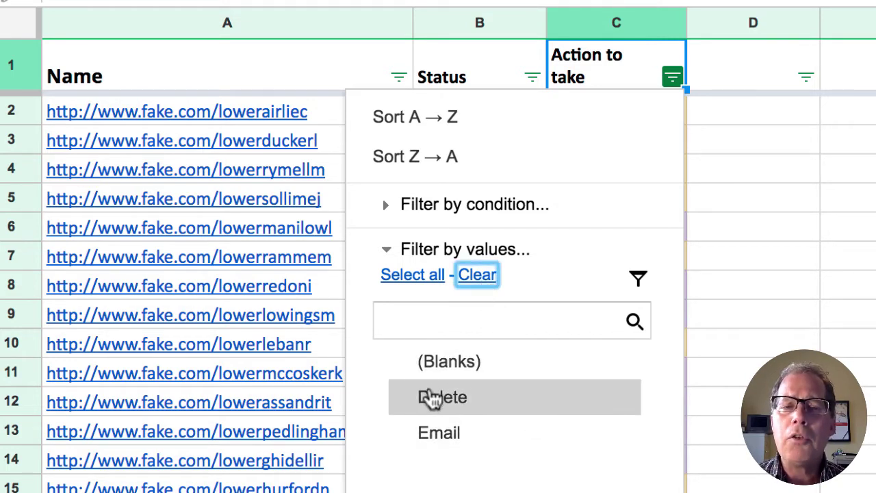
click(440, 404)
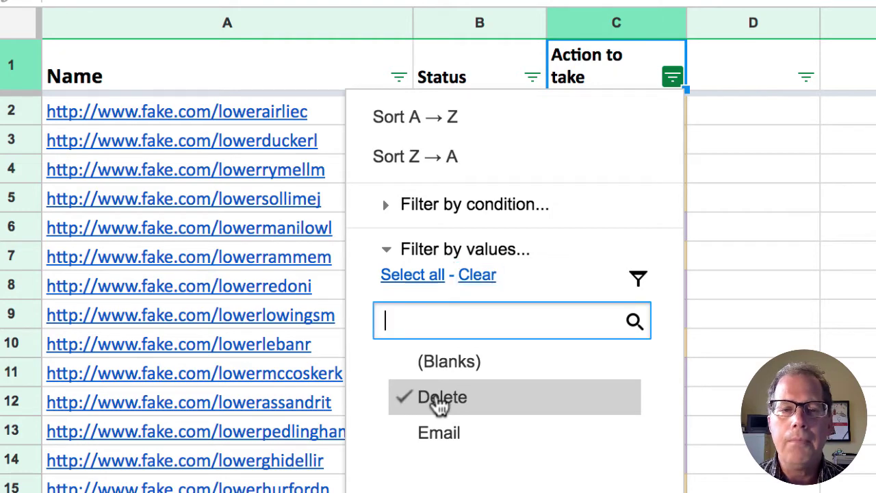
click(437, 490)
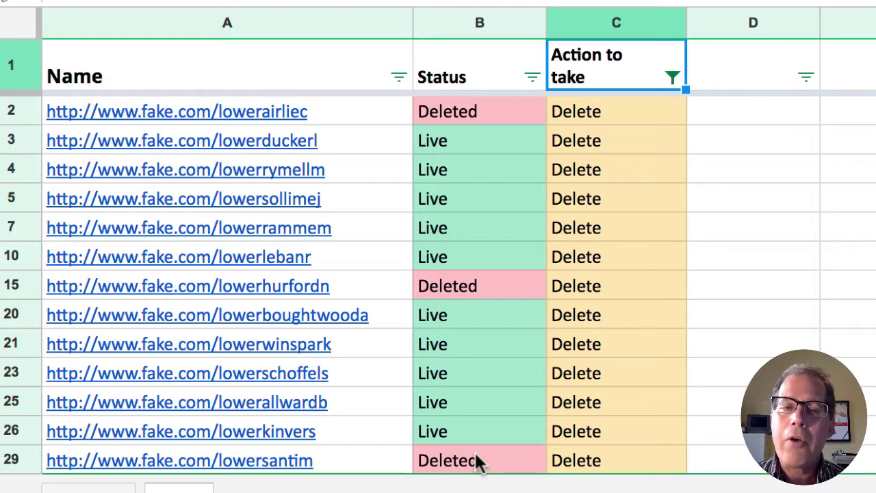
Narrow the Status column to Live rows only, and turn the sheet's filter off again.
click(532, 77)
click(299, 370)
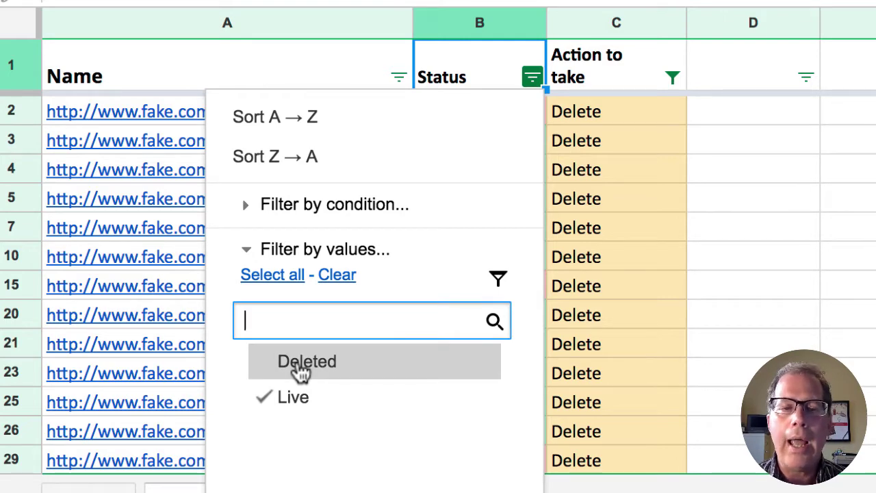
key(Return)
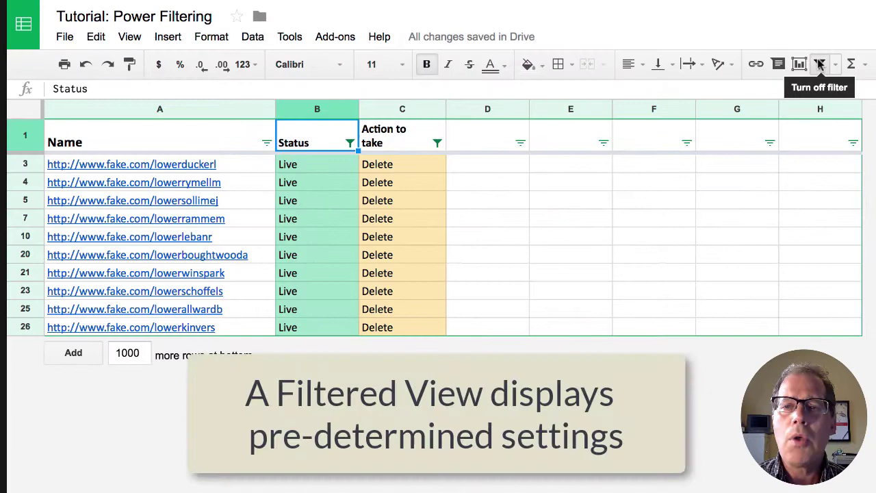
click(819, 64)
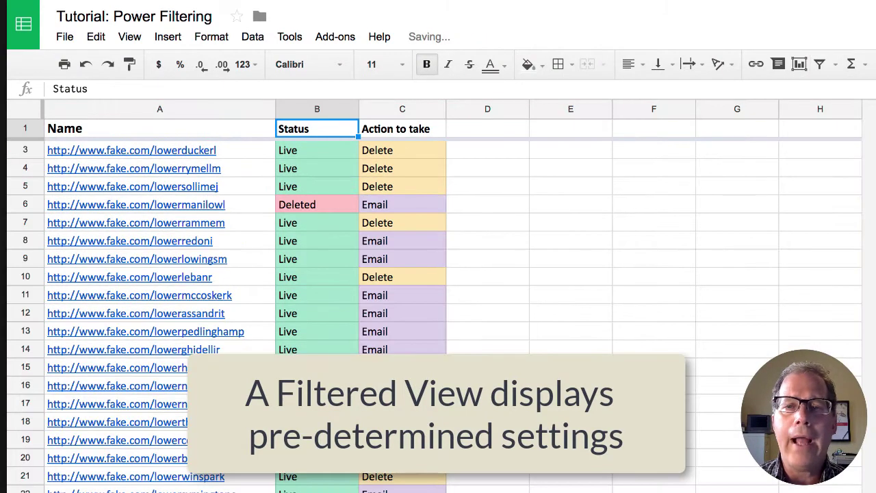
click(819, 221)
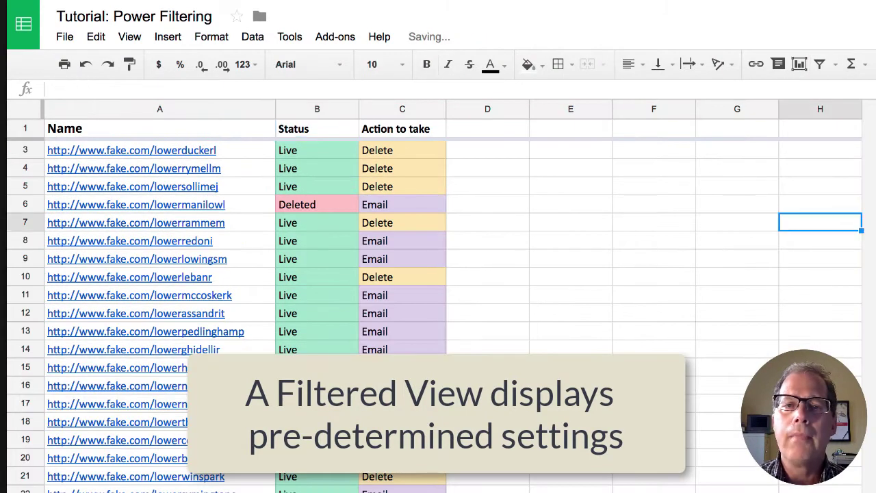
Create a new filter view covering the whole sheet.
click(26, 117)
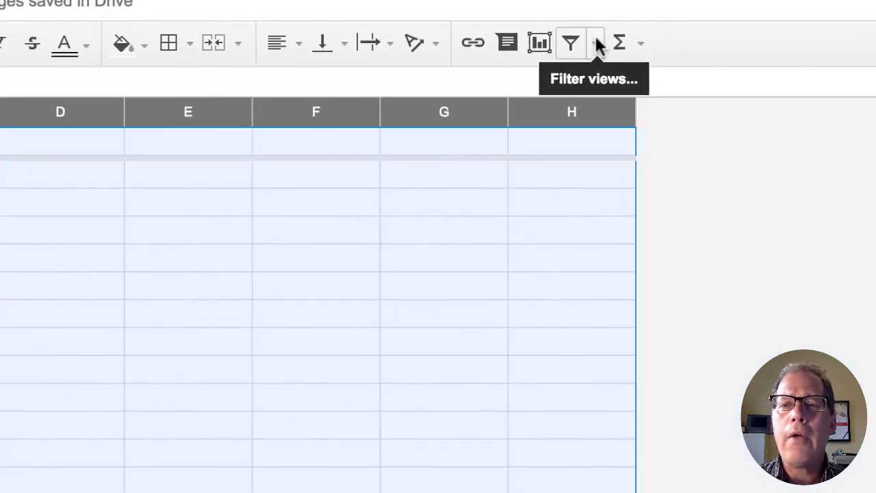
click(835, 64)
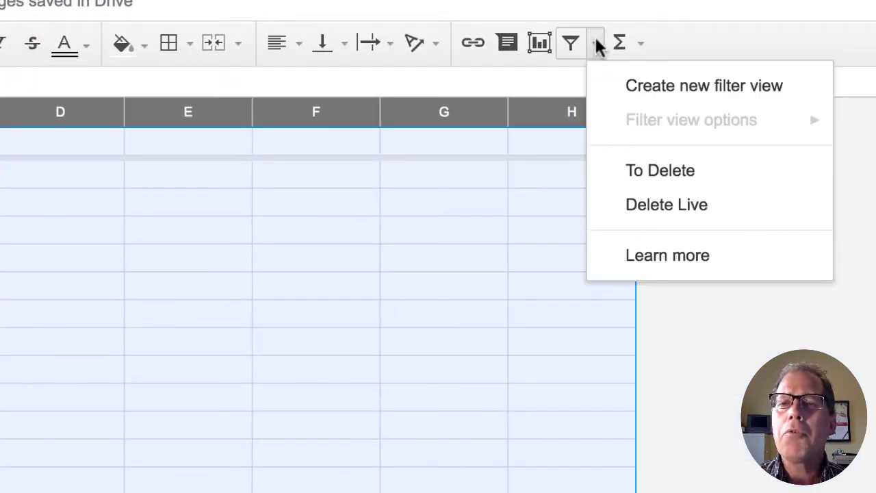
click(636, 87)
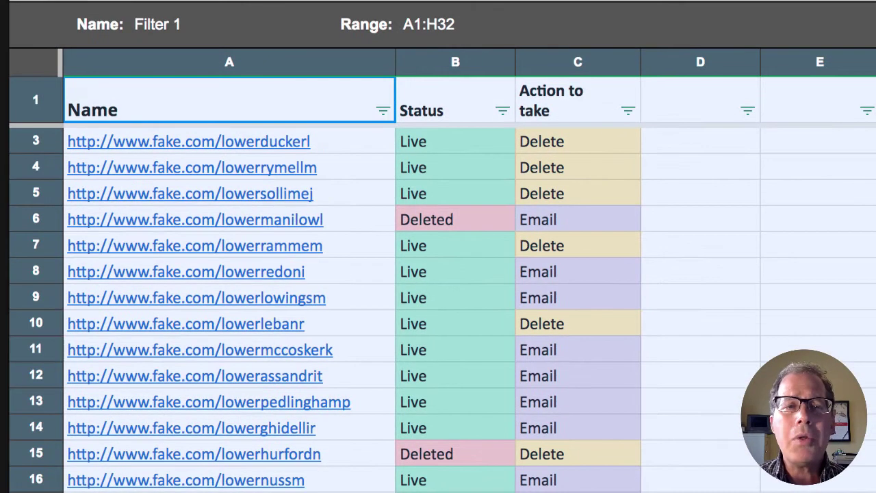
In the filter view, show only Delete in the Action to take column and only Live in the Status column.
click(628, 110)
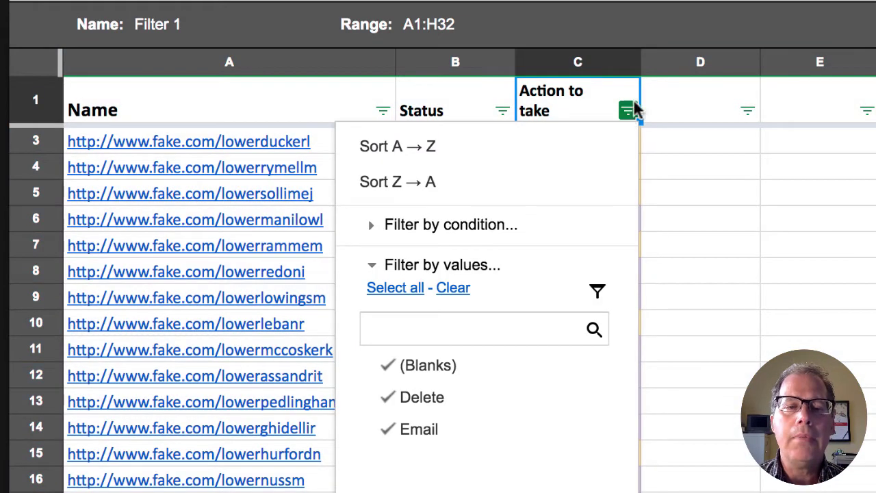
click(432, 363)
click(424, 428)
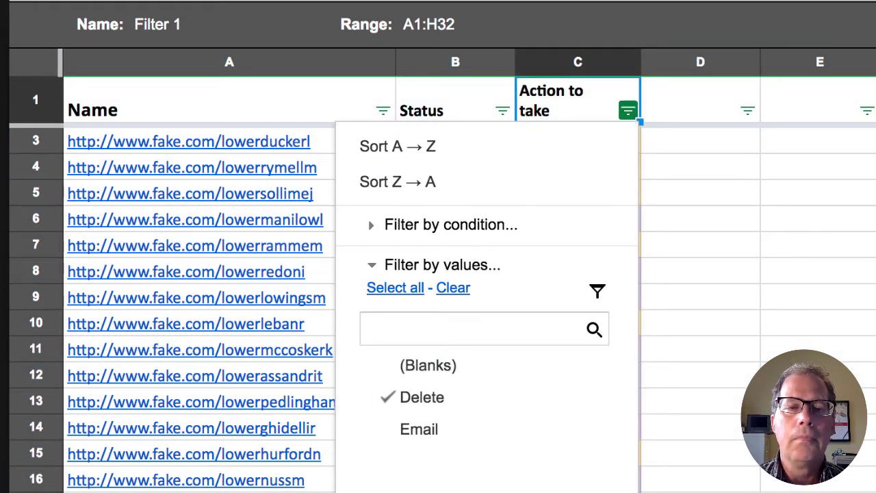
key(Return)
click(502, 111)
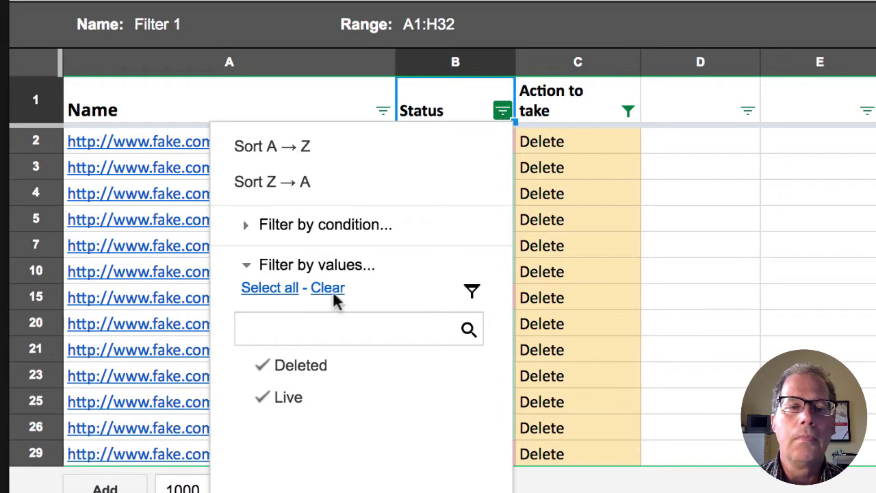
click(291, 373)
key(Return)
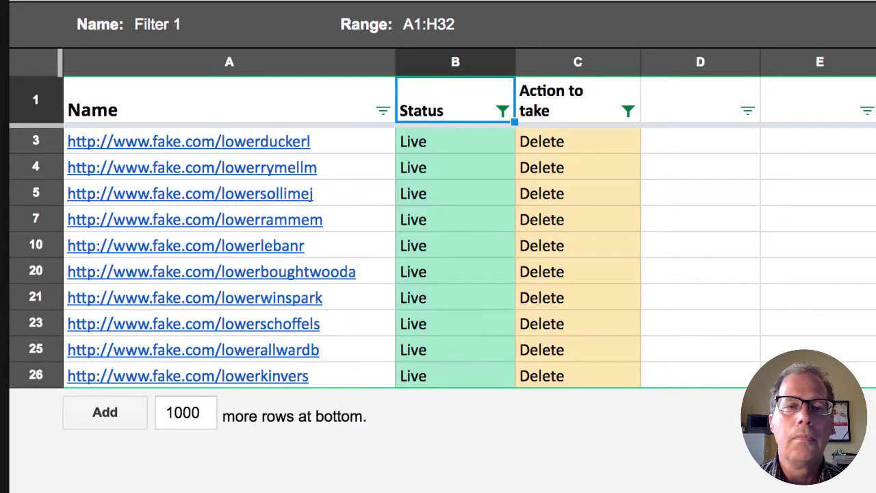
Name the filter view "Live but needs deleting" and switch back to no filter view.
click(165, 24)
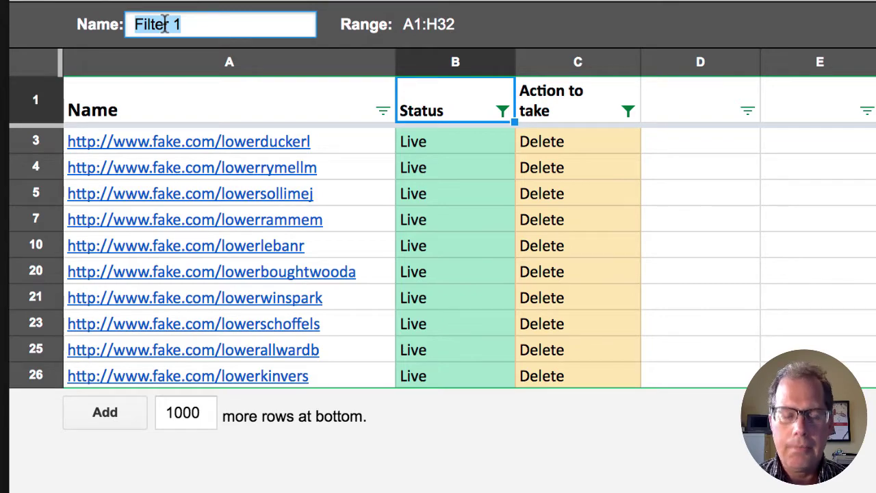
text(Live but needs deleting)
key(Return)
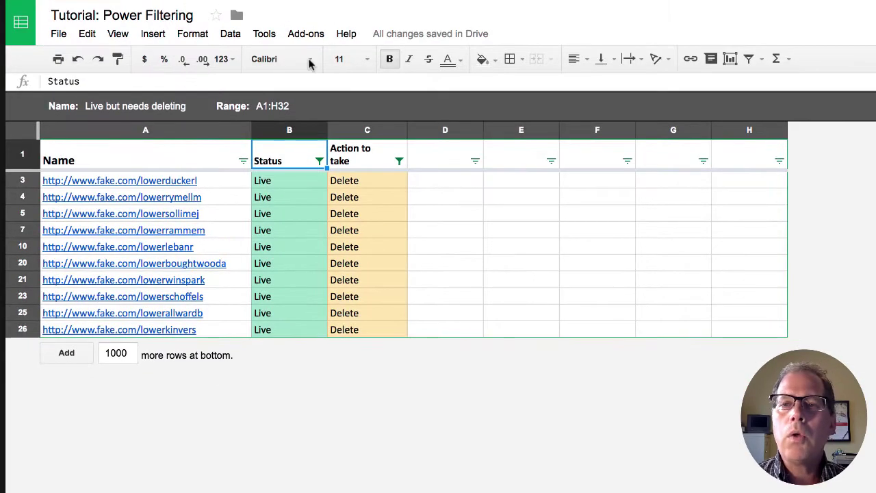
click(763, 59)
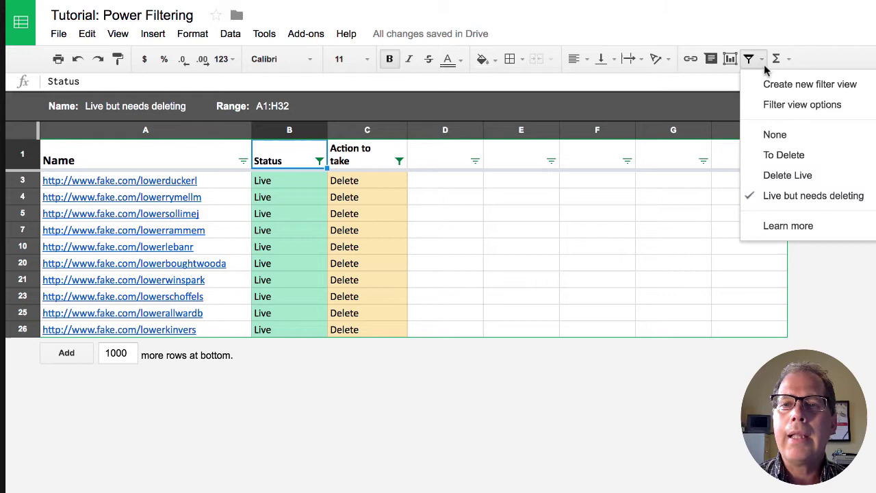
click(775, 135)
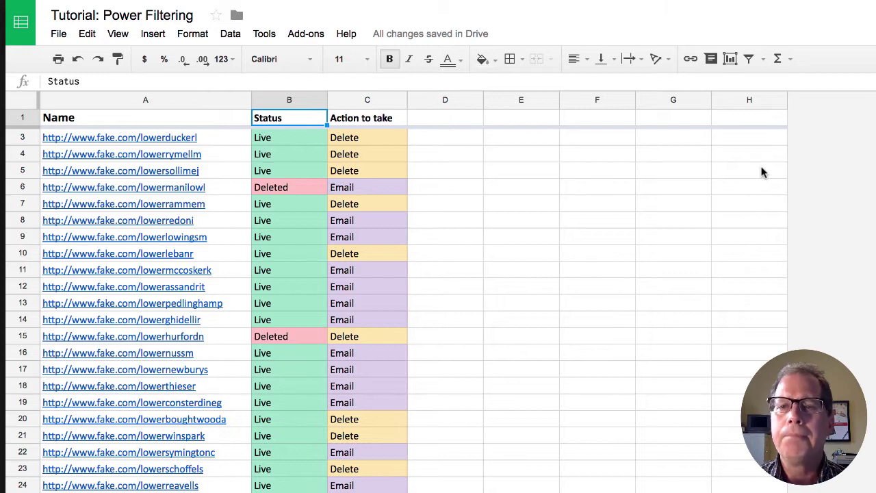
Apply the "Live but needs deleting" filter view and sort its Name column A → Z.
click(762, 59)
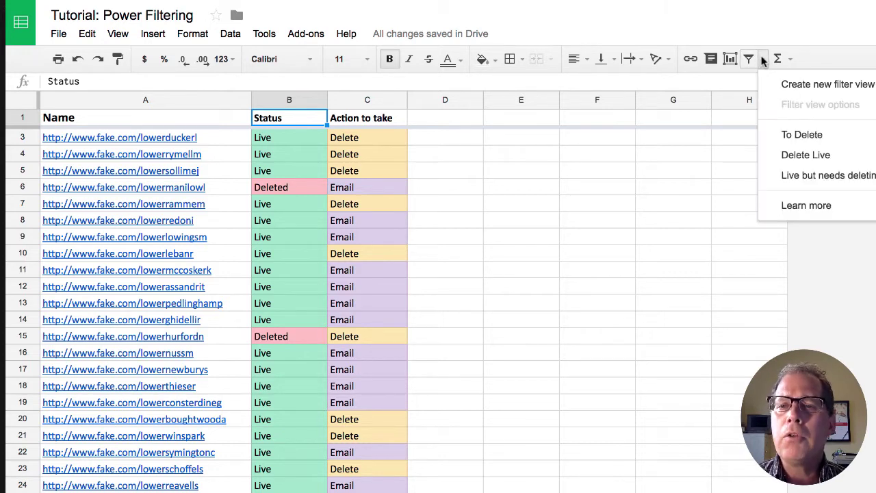
click(812, 177)
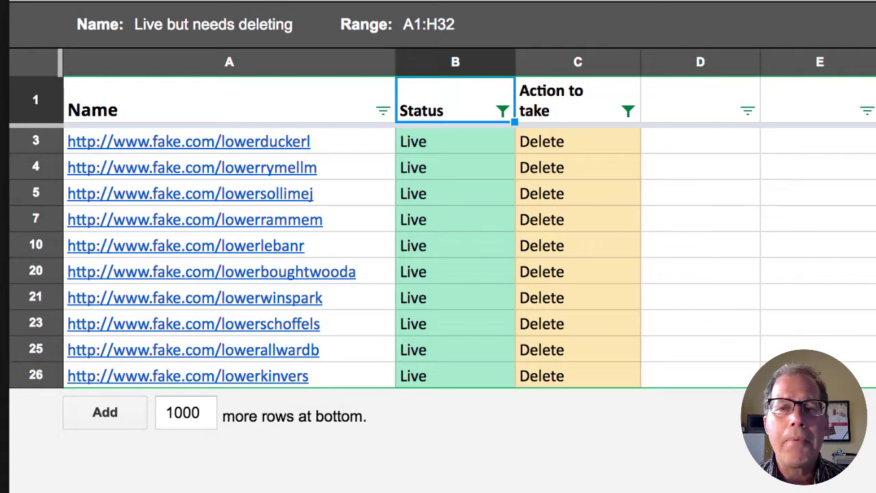
click(381, 110)
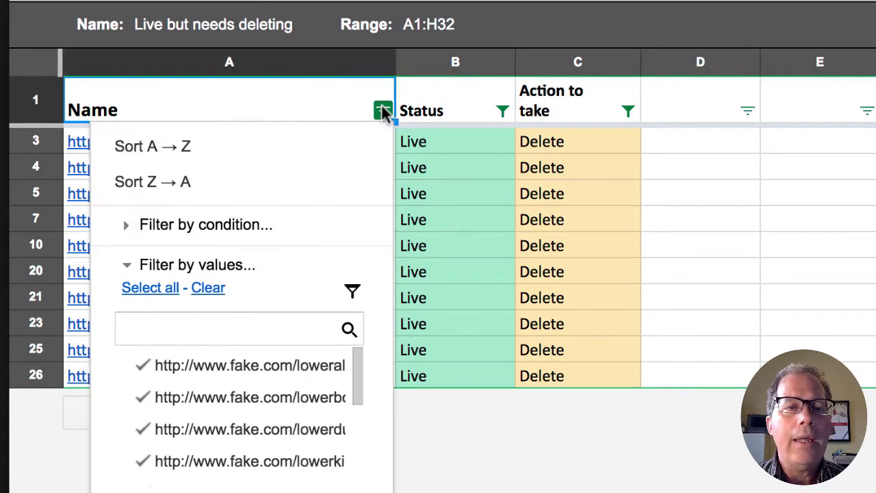
click(152, 159)
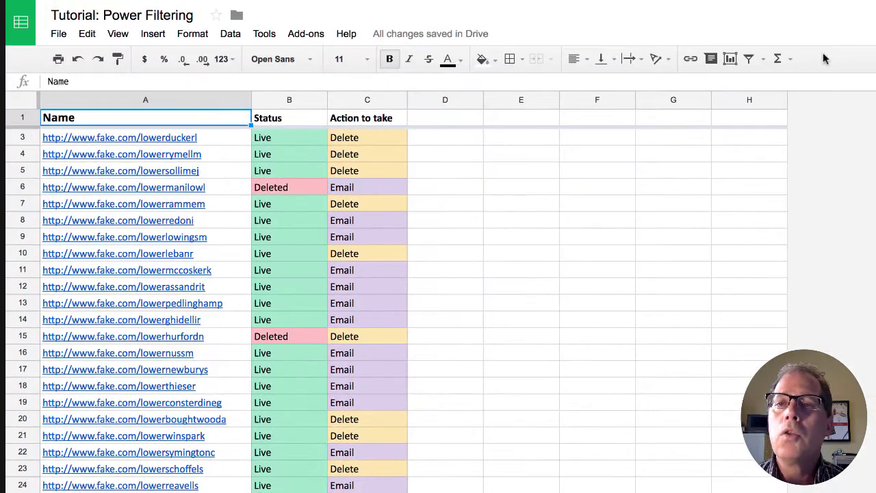
Reopen the "Live but needs deleting" filter view and set the Status of every listed row to Deleted.
click(761, 59)
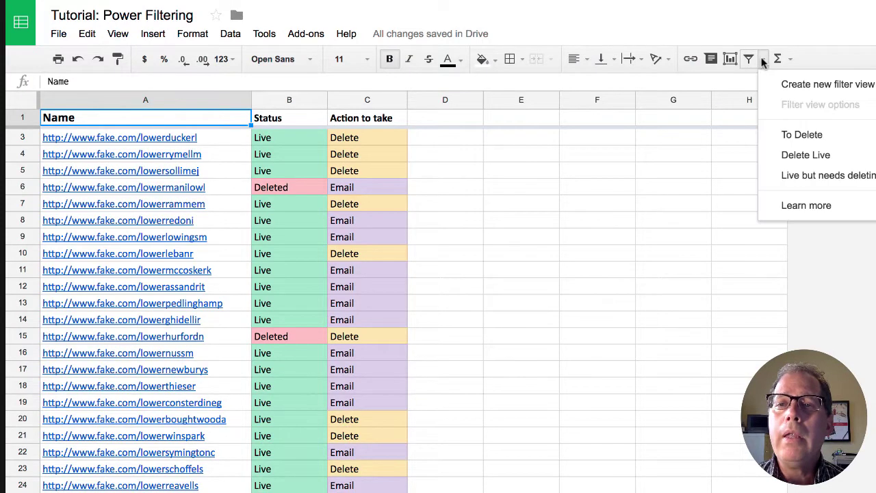
click(794, 178)
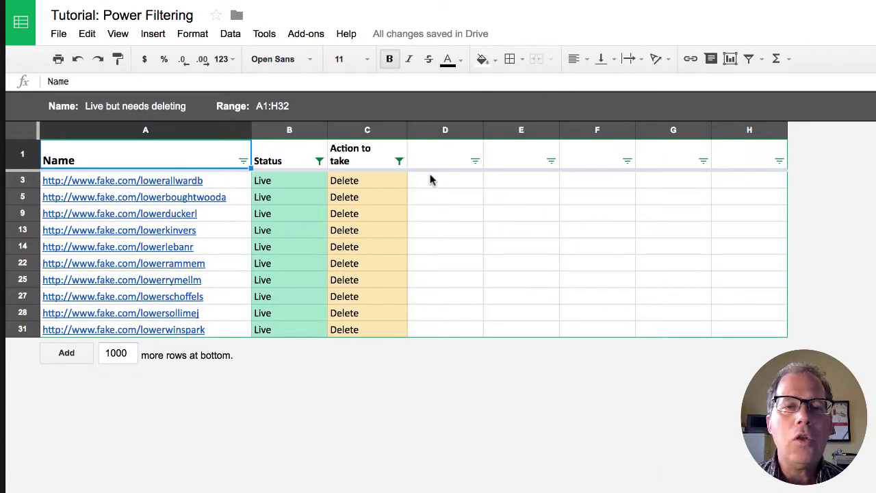
click(291, 182)
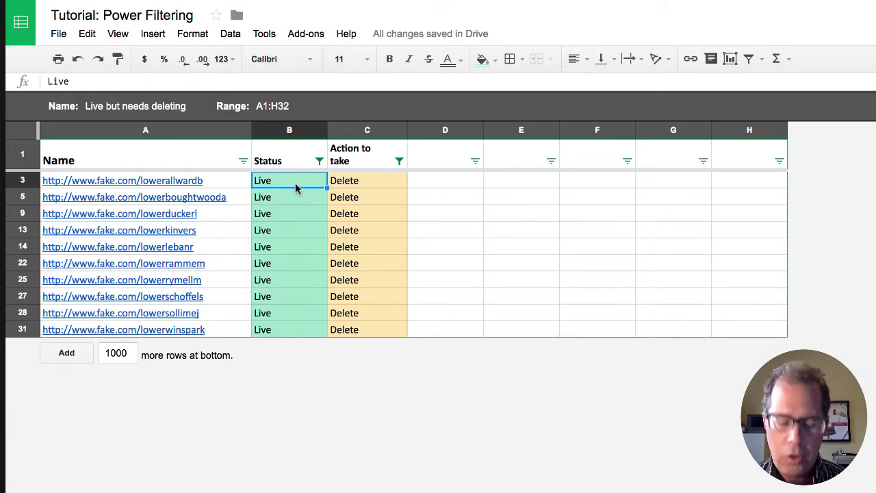
text(Deleted)
key(Return)
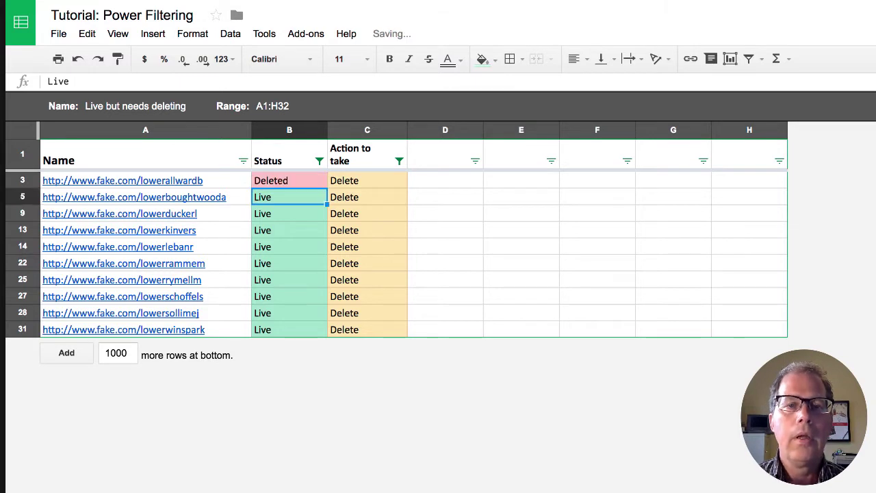
click(307, 181)
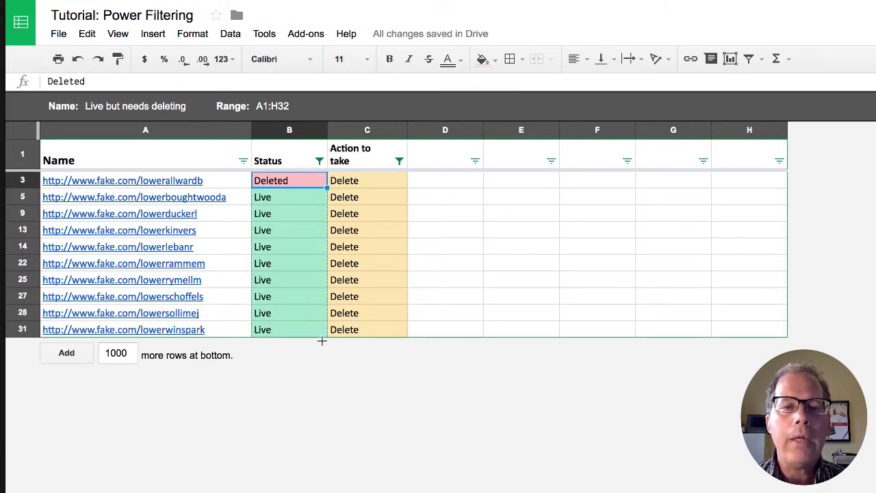
drag(322, 340, 321, 340)
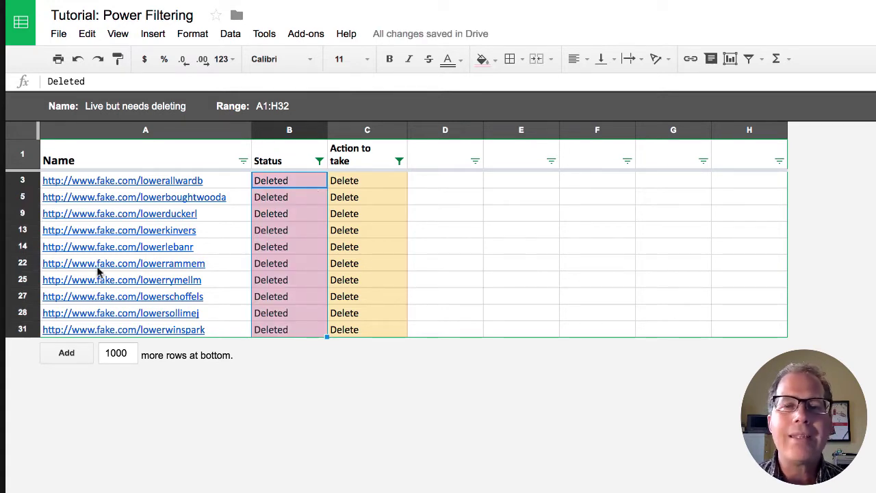
Turn off the filter view to display the full, unfiltered list.
click(761, 60)
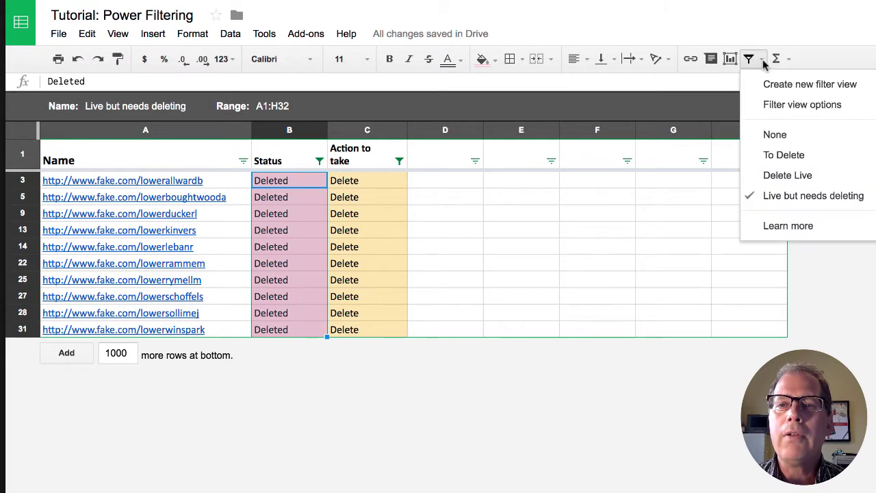
click(799, 137)
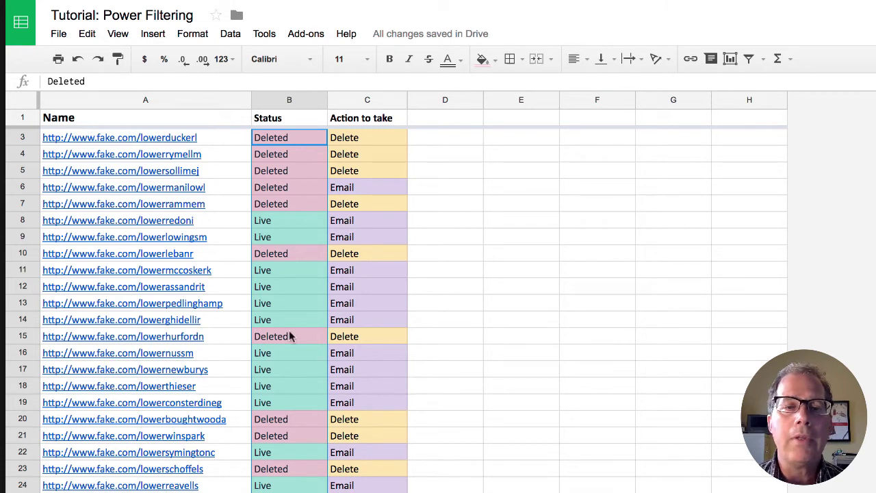
scroll(298, 273, up, 1)
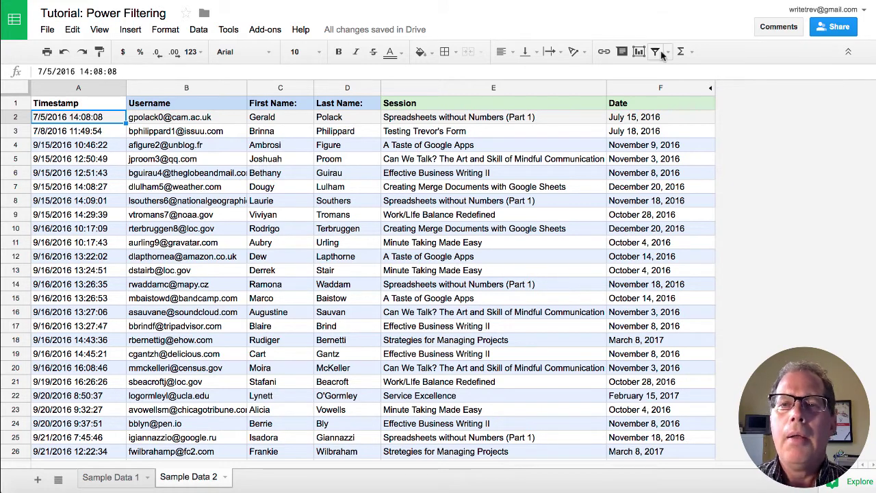
Create a new filter view covering only the Date column of the Sample Data 2 sheet.
click(644, 87)
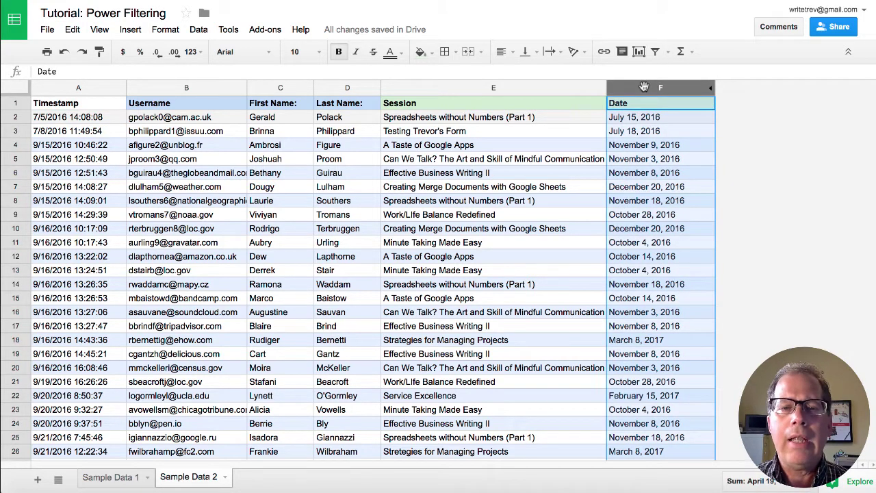
click(669, 52)
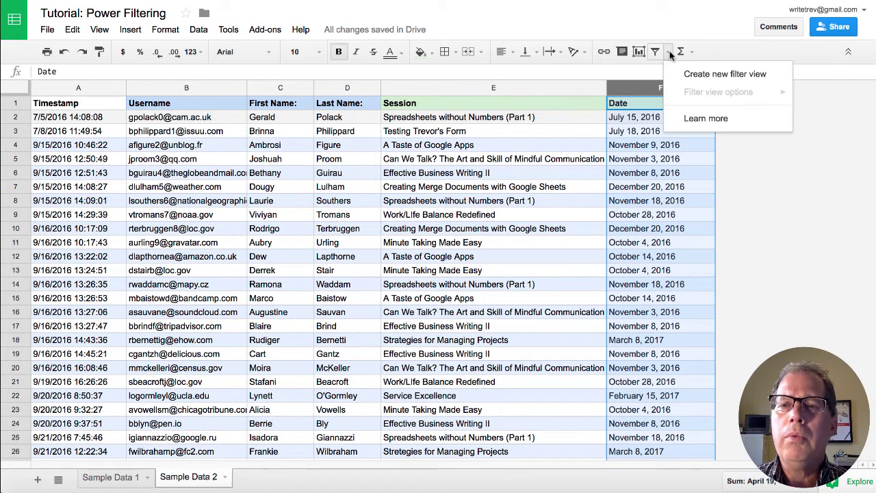
click(743, 75)
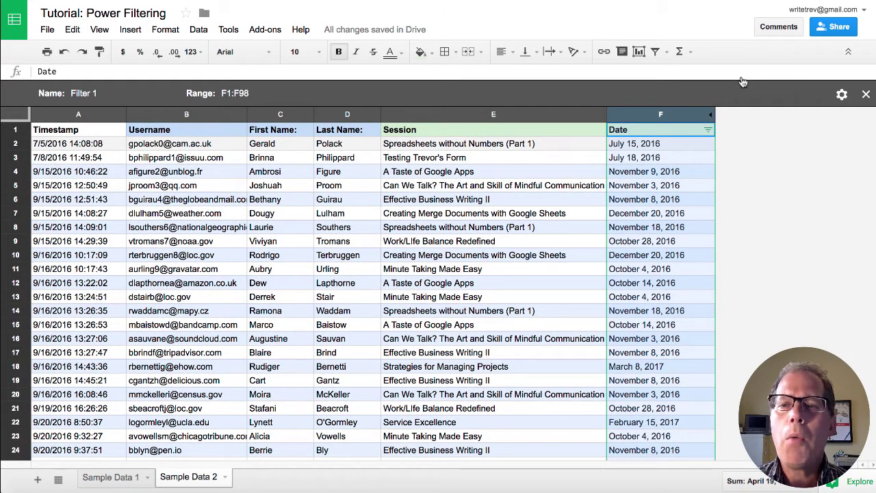
In the Date filter, clear all values, search for "Oct" and select all matching October dates.
click(708, 130)
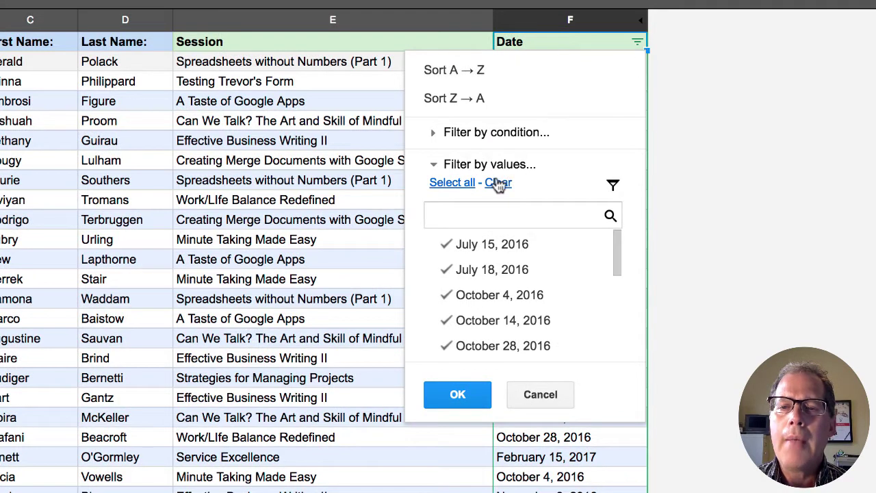
click(498, 183)
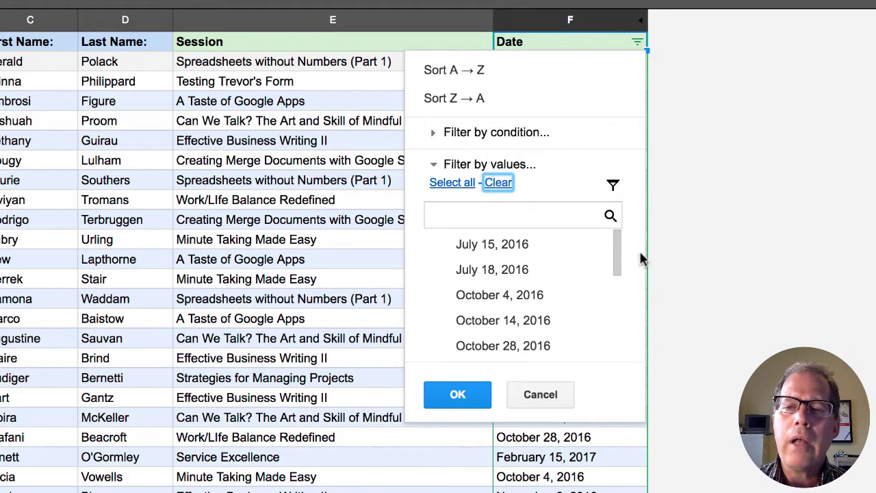
mouse_move(617, 253)
mouse_down()
mouse_move(609, 347)
mouse_move(616, 240)
mouse_up()
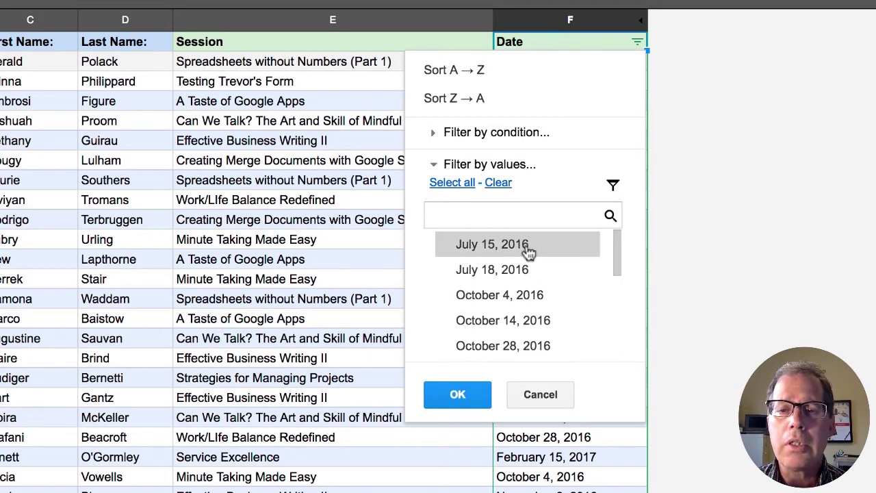
click(462, 216)
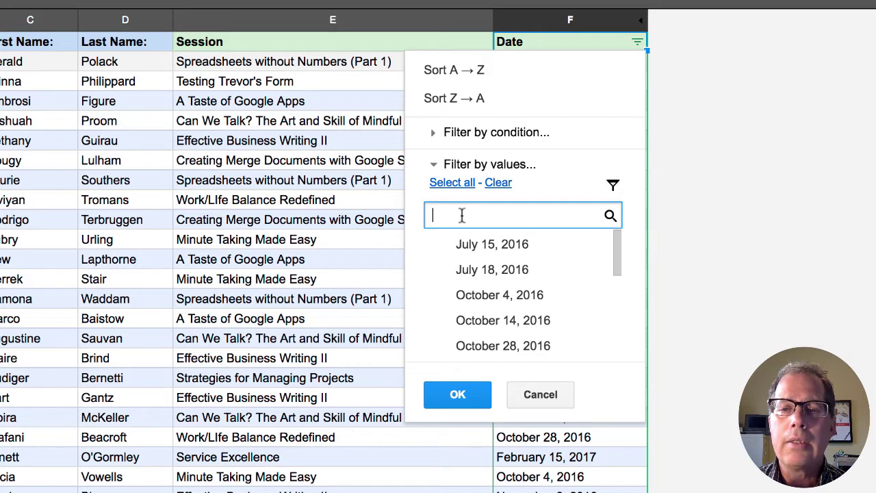
text(Oct)
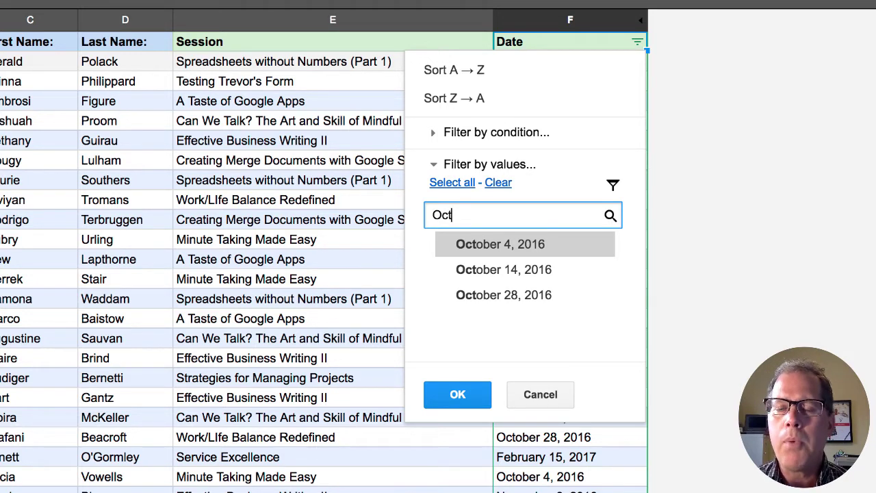
click(456, 187)
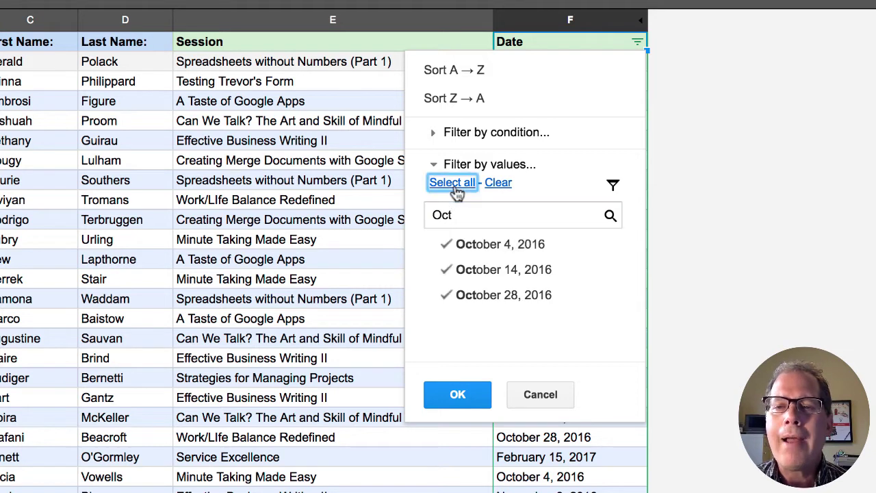
Add the condition Text contains "October" to the Date filter, apply it and look over the filtered rows.
click(433, 132)
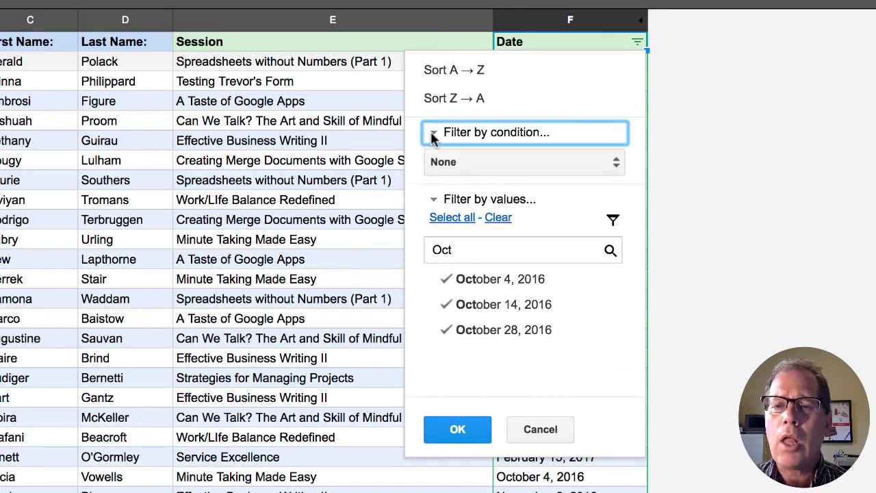
click(591, 167)
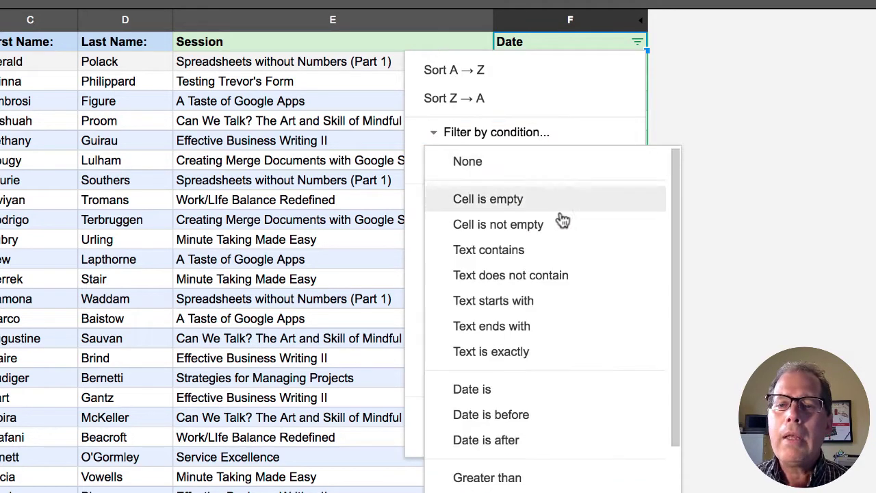
click(509, 258)
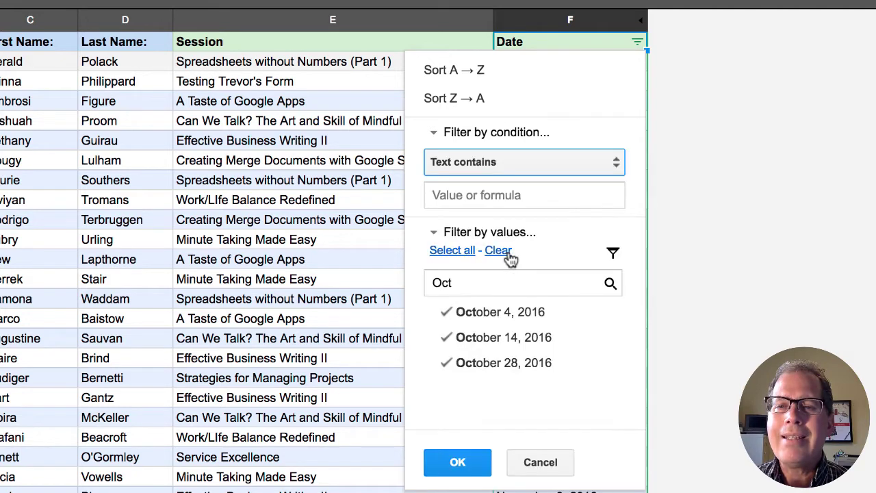
click(485, 197)
text(October)
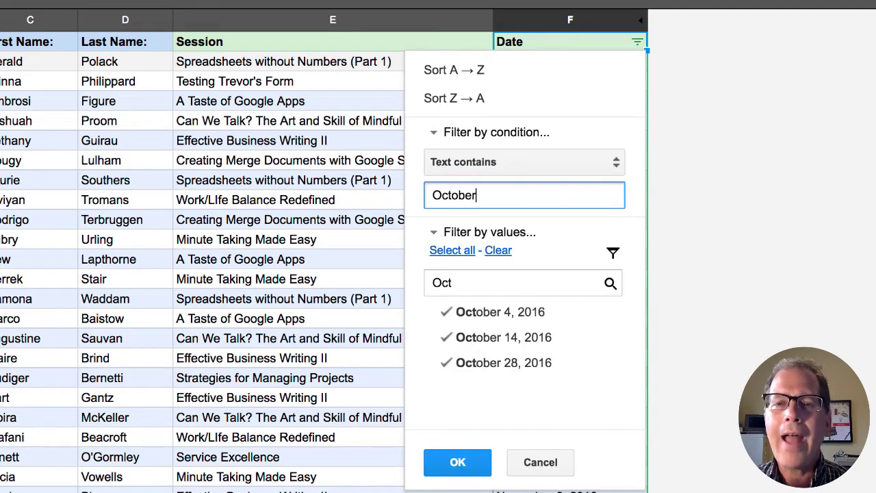
click(458, 463)
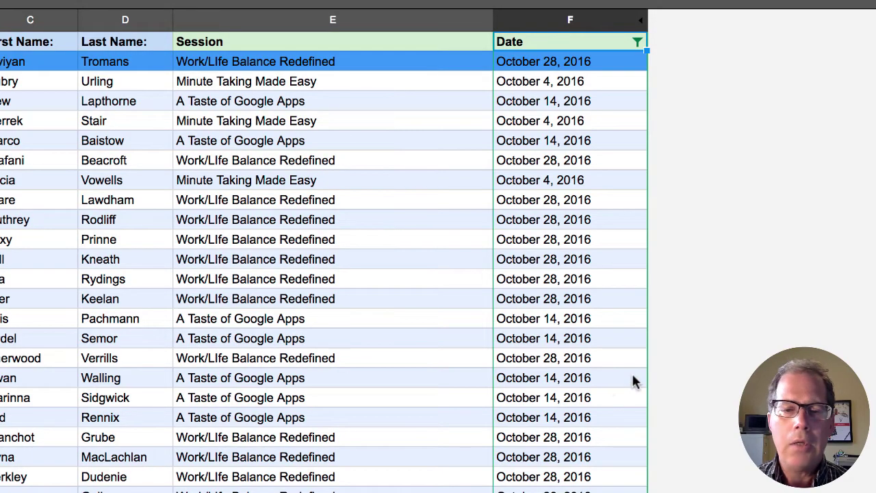
scroll(632, 378, down, 1)
scroll(632, 378, up, 1)
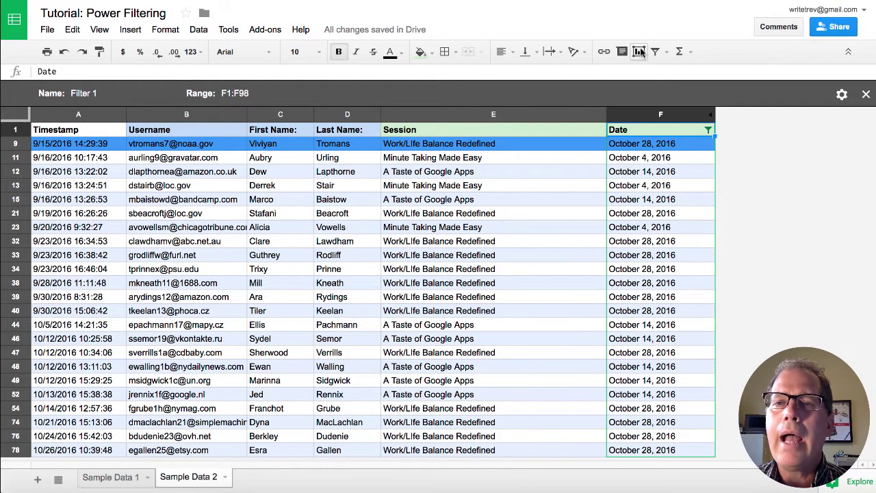
Turn off the filter view and go to the Date cell of the last entry in row 99.
click(654, 52)
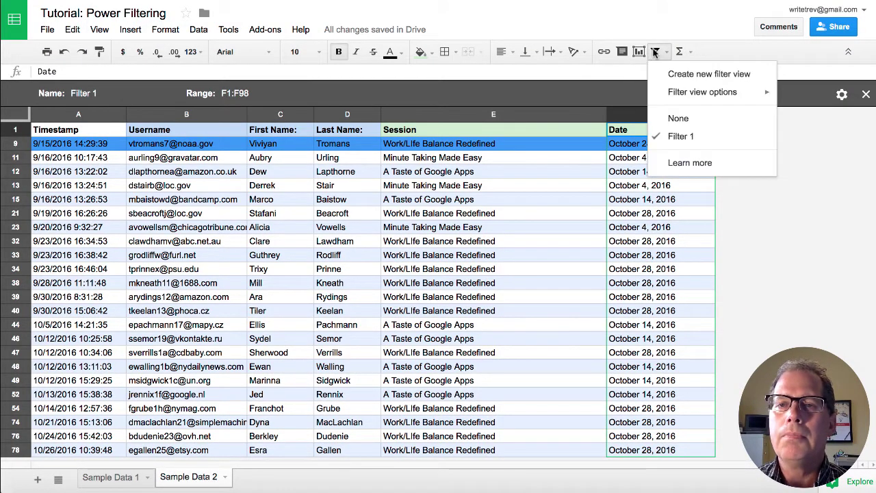
click(677, 116)
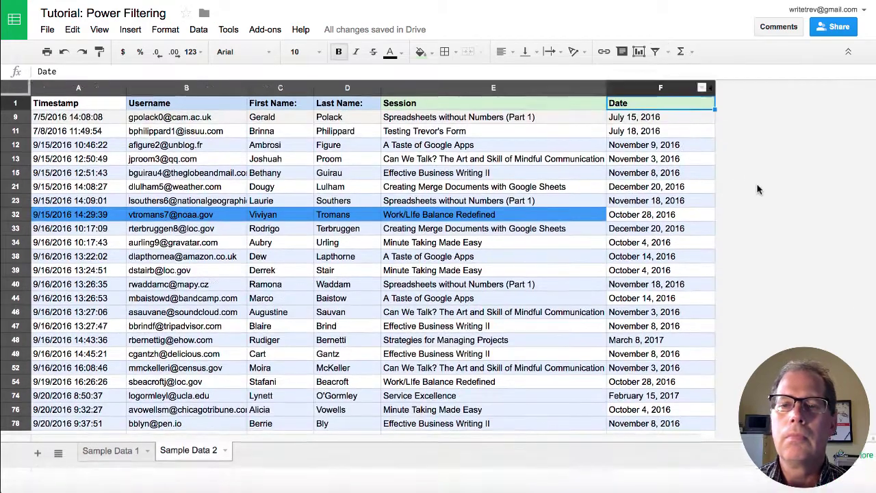
key(super+Down)
key(Up)
key(Up)
key(Up)
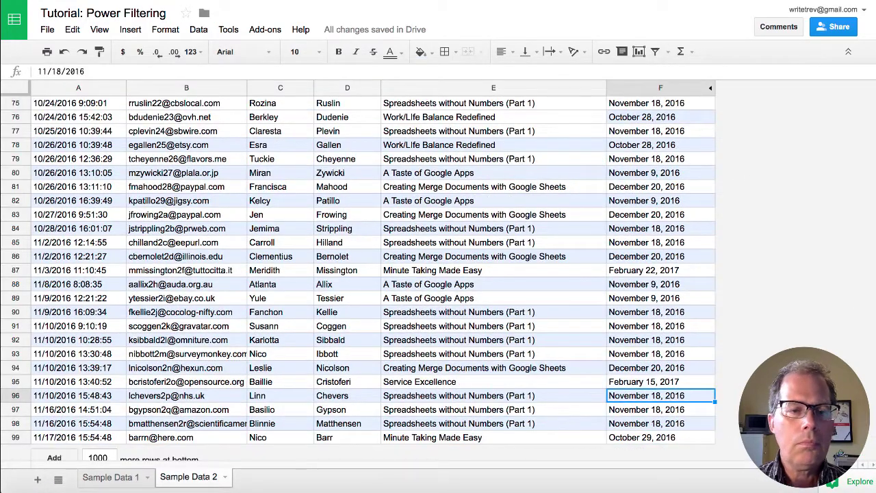
click(705, 441)
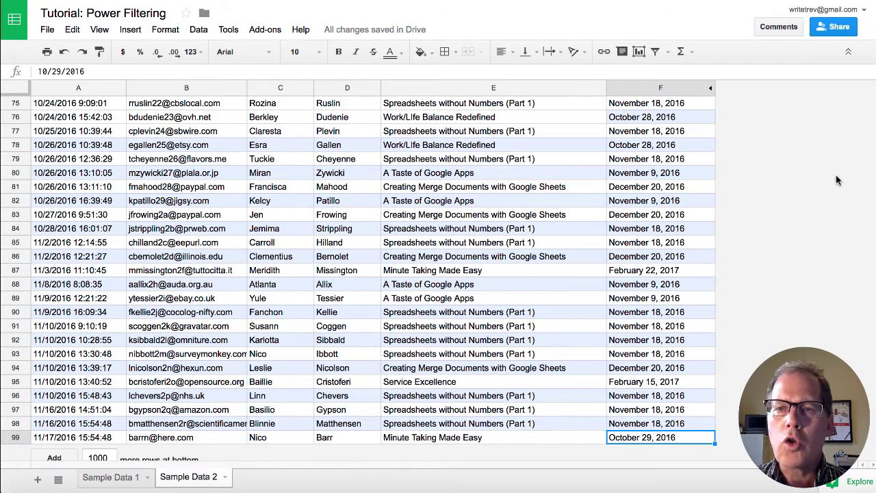
Reapply the Filter 1 view and select the October 29, 2016 date in its last row.
click(669, 53)
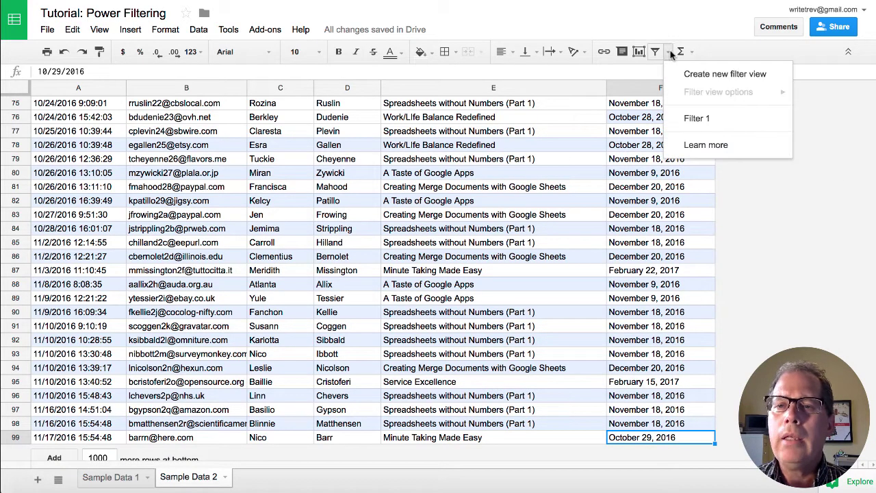
click(696, 119)
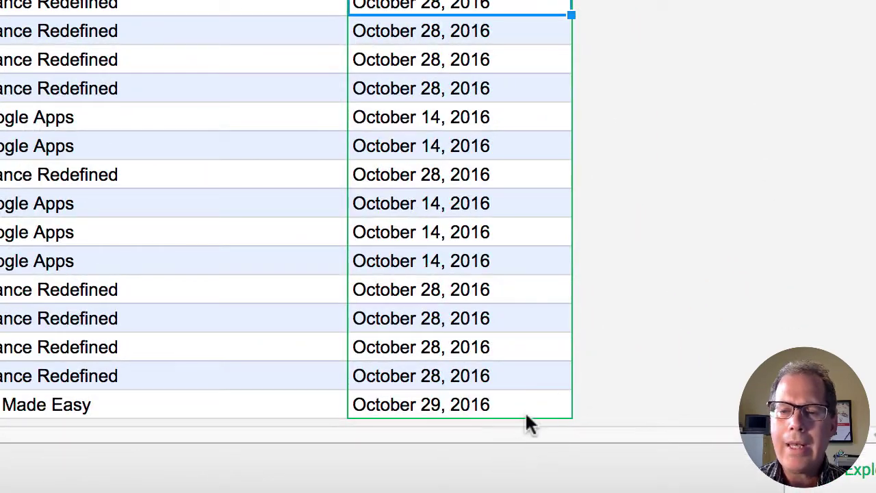
click(534, 407)
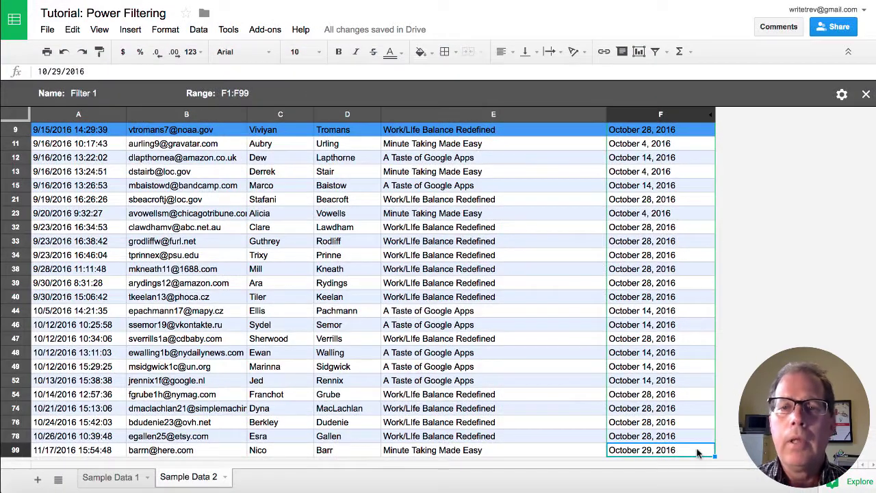
Sort the Date column A → Z within the Filter 1 view and check the order of the rows.
scroll(695, 383, down, 2)
scroll(693, 329, up, 3)
click(707, 130)
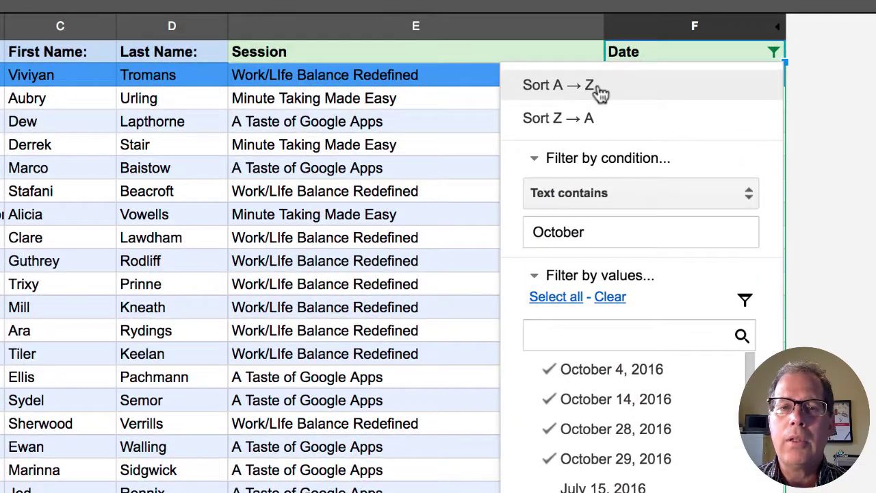
click(595, 86)
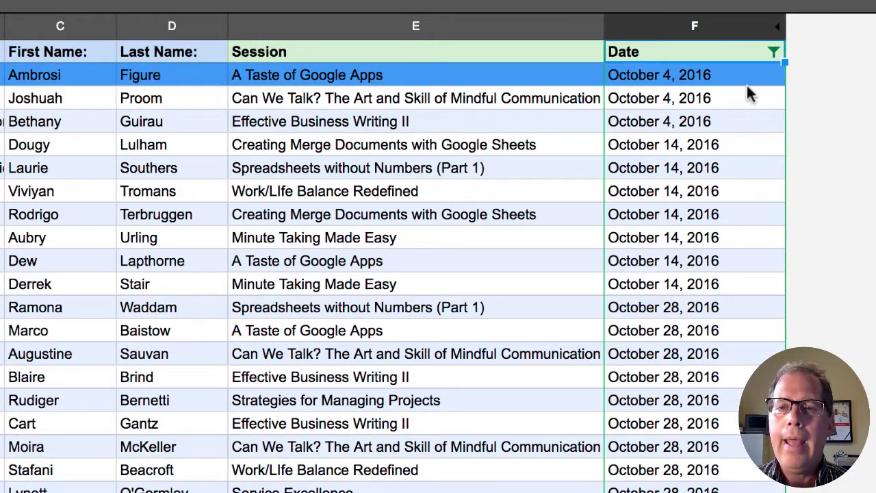
scroll(745, 465, down, 3)
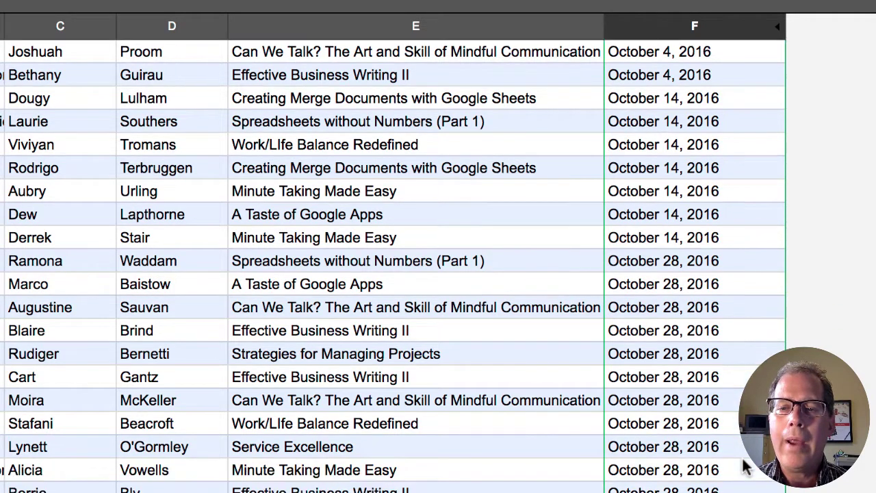
scroll(746, 466, up, 3)
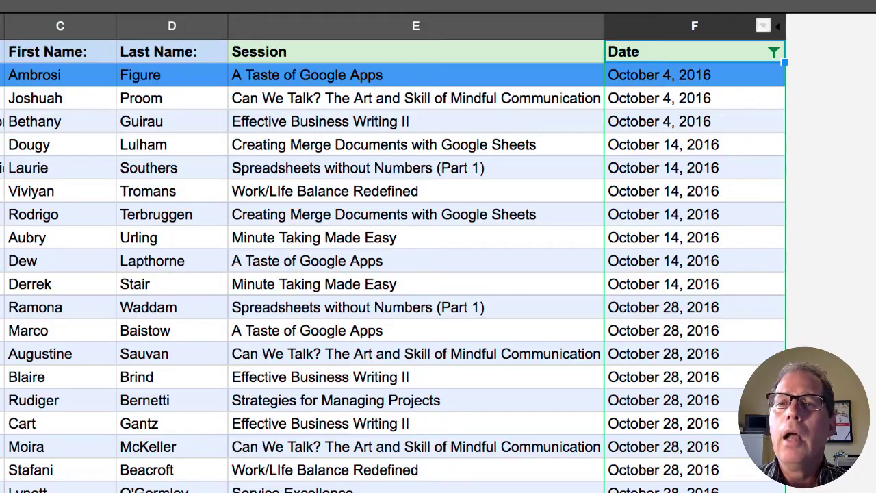
Switch the filter view to None and look through the unfiltered rows in their original order.
click(749, 2)
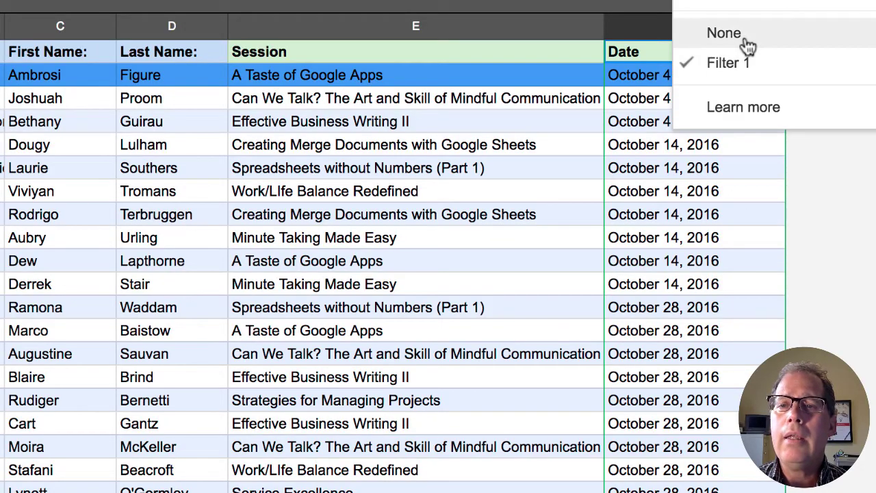
click(746, 43)
scroll(393, 247, down, 7)
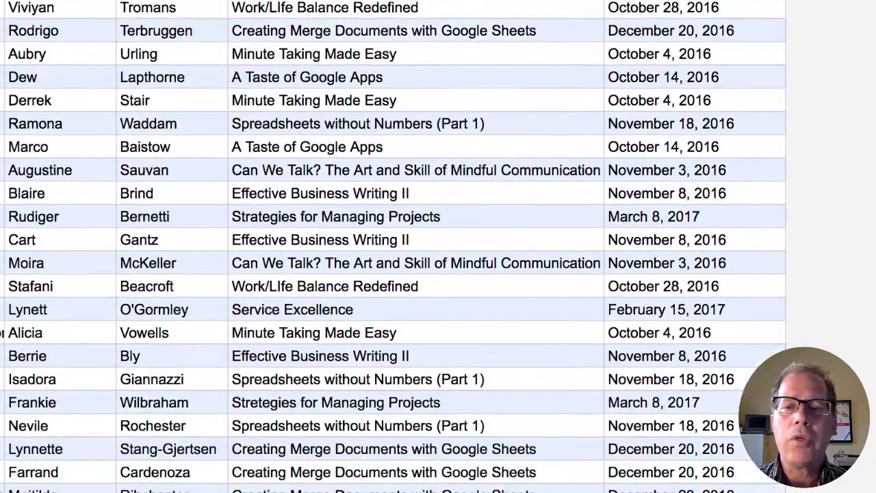